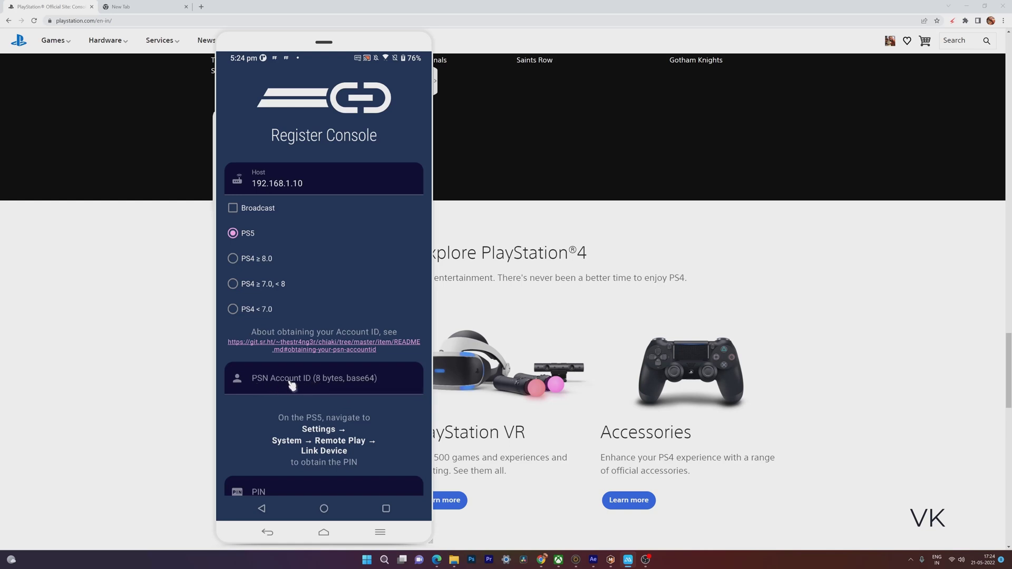
Open Register Console from the PS5-971 card, with host 192.168.1.10 and PS5 selected
{"action": "left_click", "coordinate": [292, 385]}
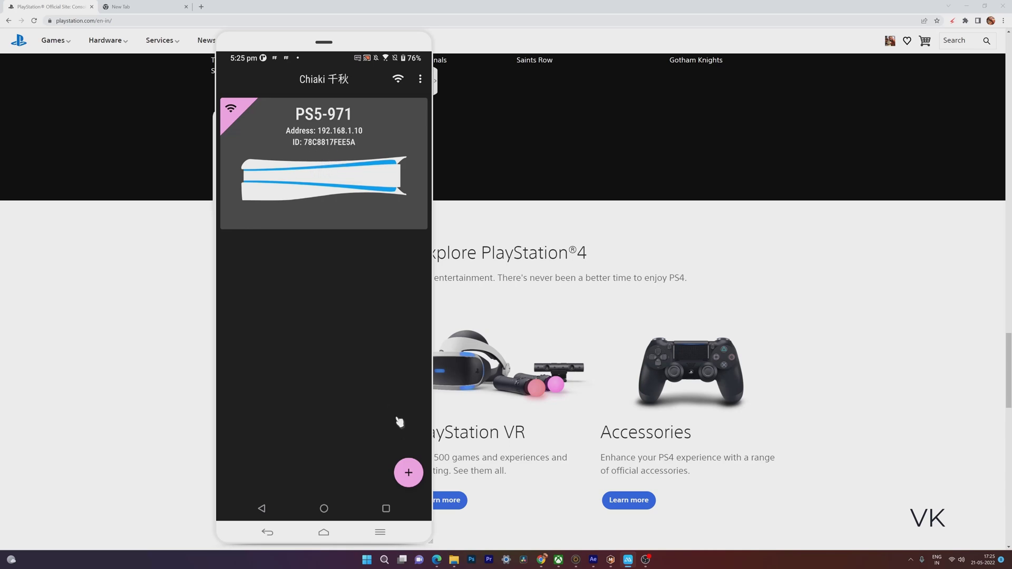
{"action": "left_click", "coordinate": [409, 474]}
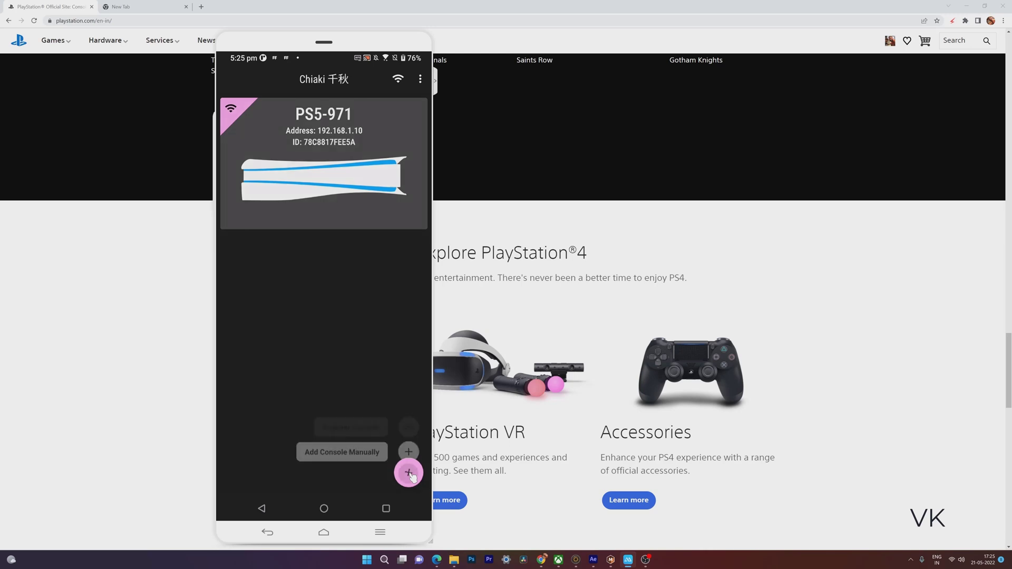
{"action": "left_click", "coordinate": [347, 341]}
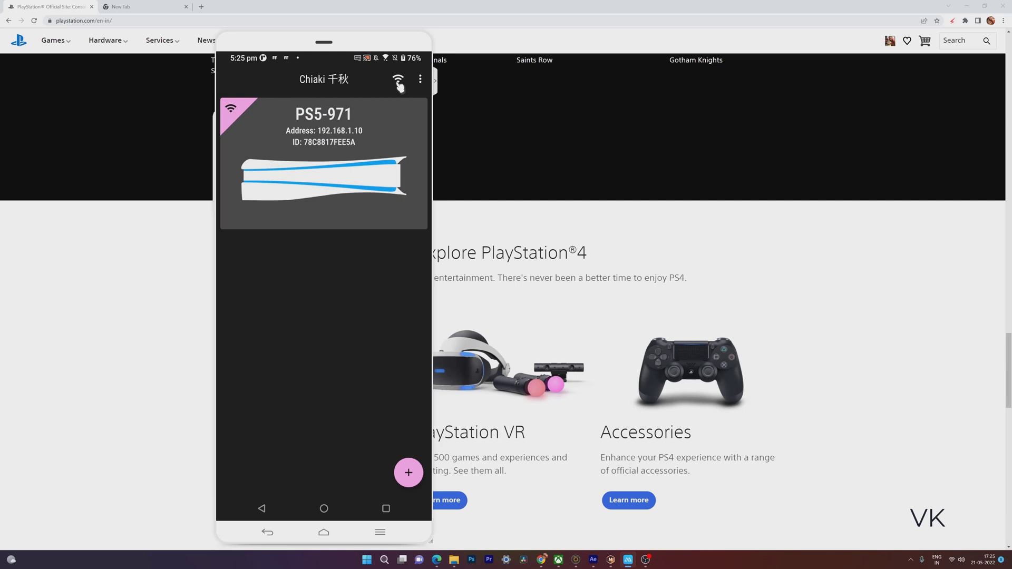
{"action": "left_click", "coordinate": [340, 177]}
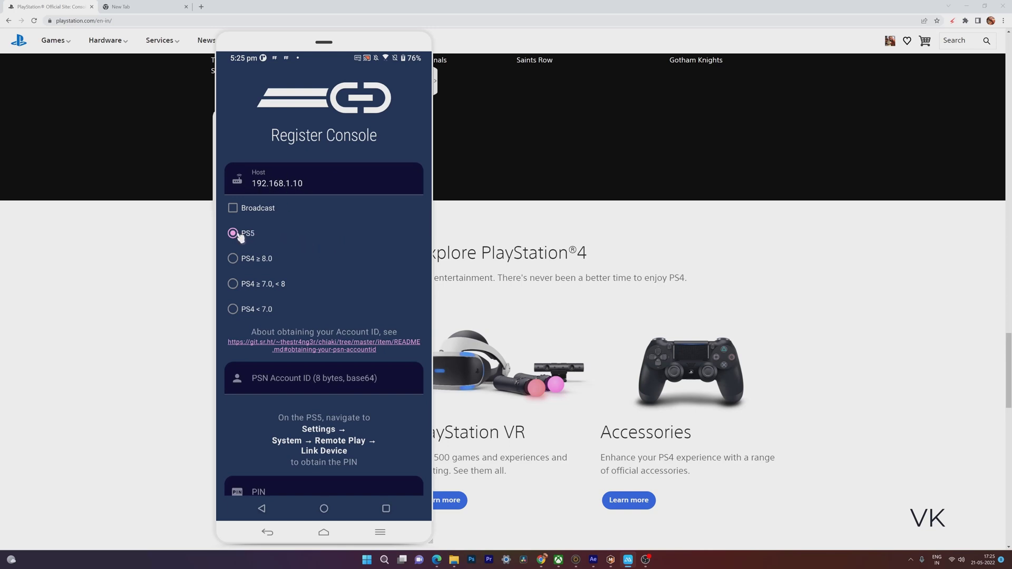
Scroll down the PlayStation.com Explore PlayStation 4 page
{"action": "scroll", "coordinate": [328, 315], "scroll_direction": "down", "scroll_amount": 2}
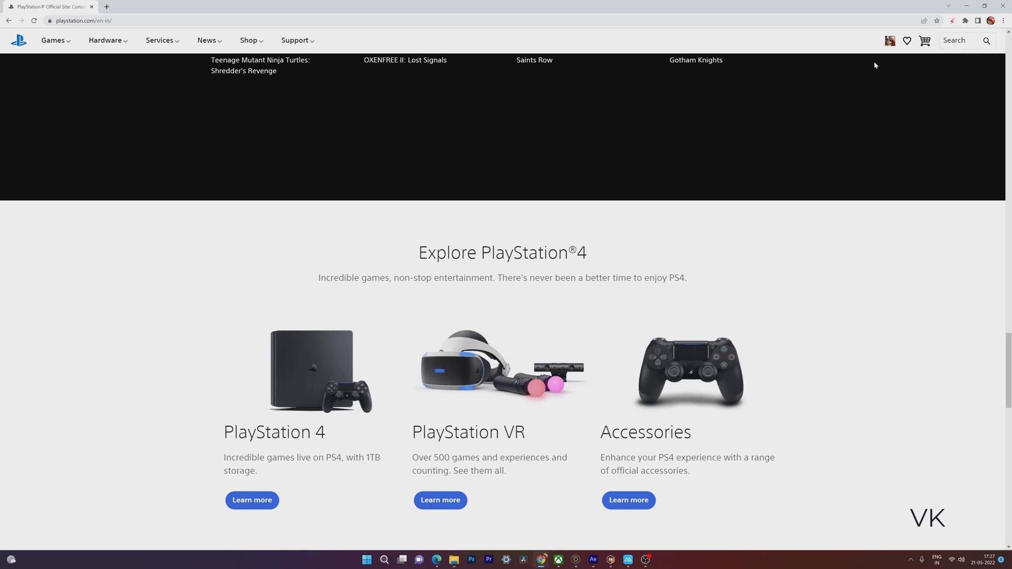
Go from the profile menu through Account Settings to the Sony account Security page
{"action": "left_click", "coordinate": [891, 44]}
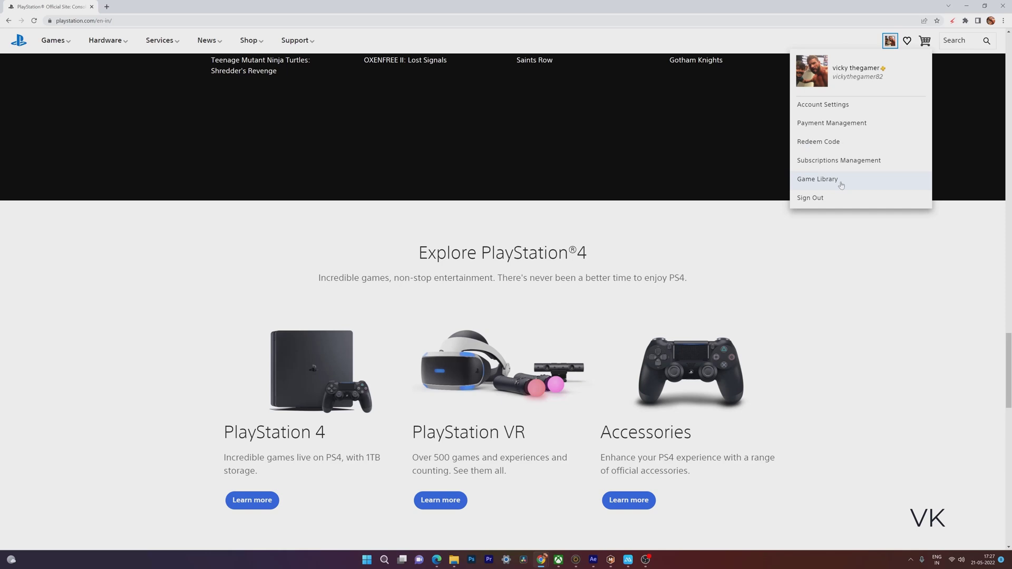
{"action": "left_click", "coordinate": [826, 105]}
{"action": "left_click", "coordinate": [341, 148]}
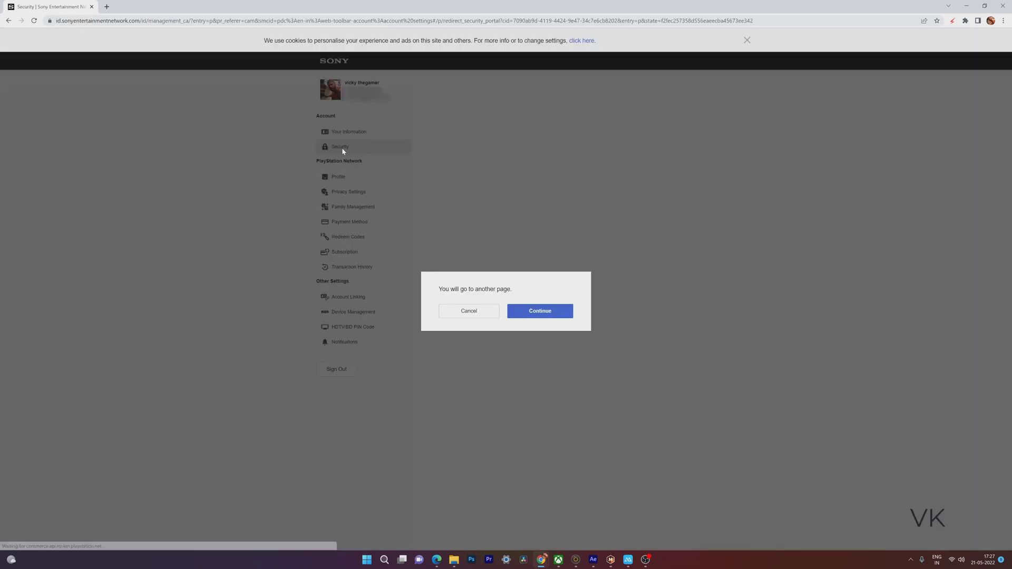
{"action": "left_click", "coordinate": [545, 312]}
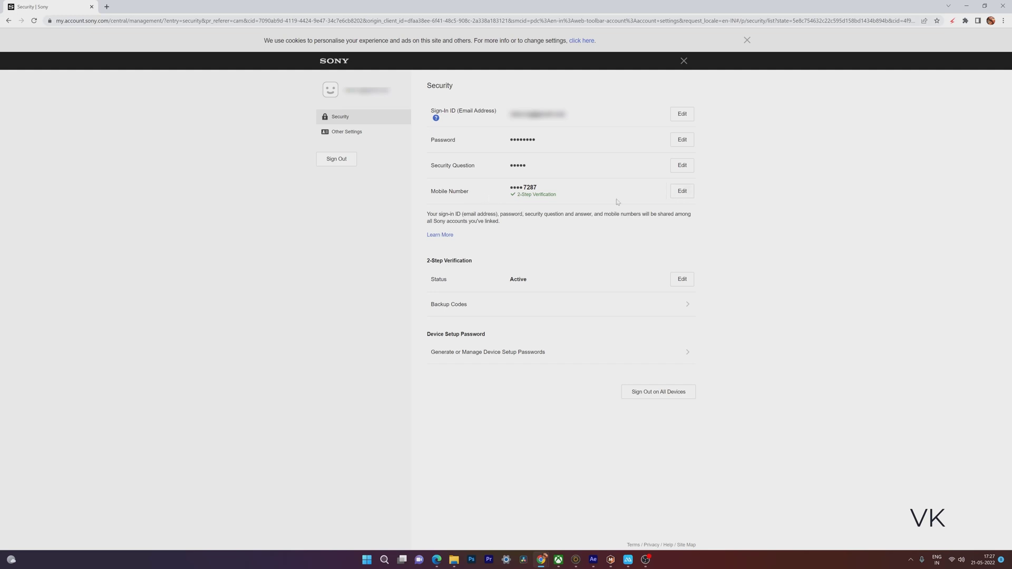
Re-enter the account password and deactivate 2-Step Verification, acknowledging the success message
{"action": "left_click", "coordinate": [683, 281]}
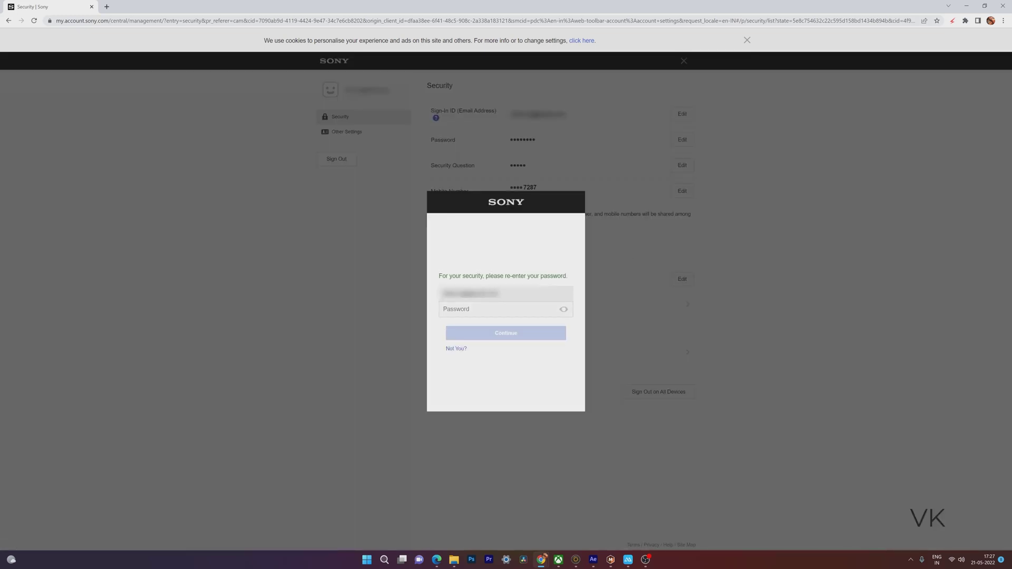
{"action": "key", "text": "ctrl+v"}
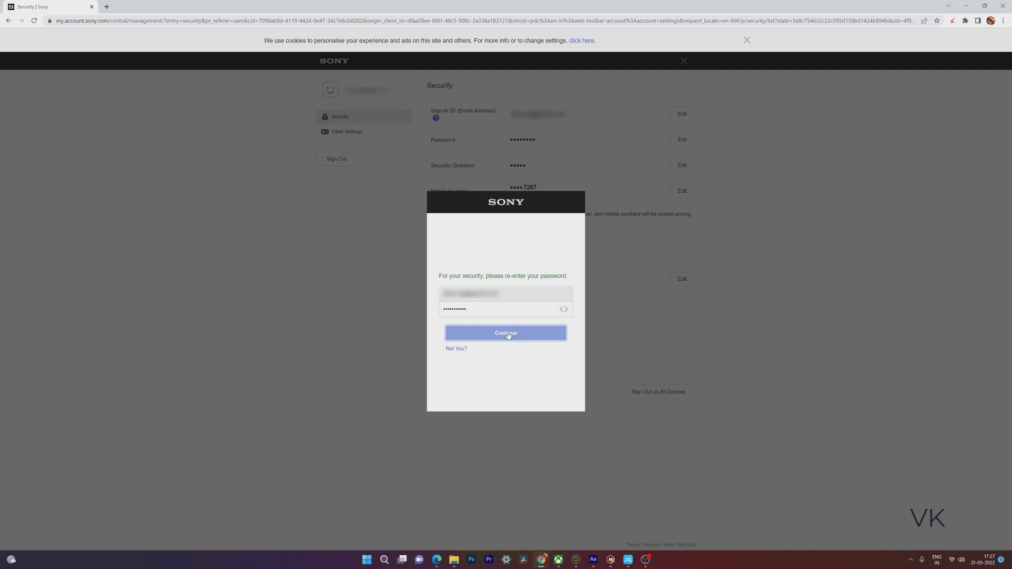
{"action": "left_click", "coordinate": [507, 334]}
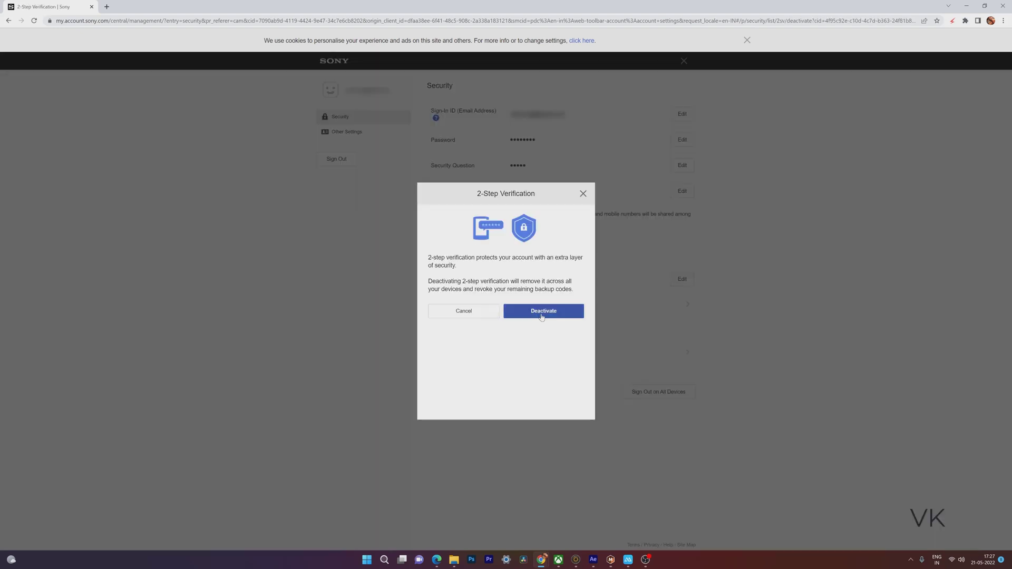
{"action": "left_click", "coordinate": [543, 312]}
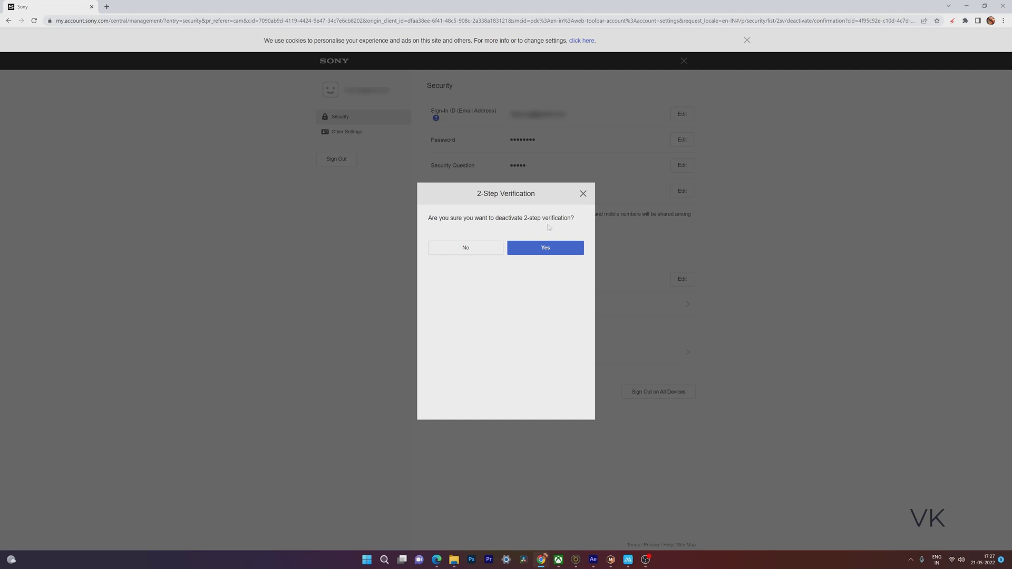
{"action": "left_click", "coordinate": [552, 250]}
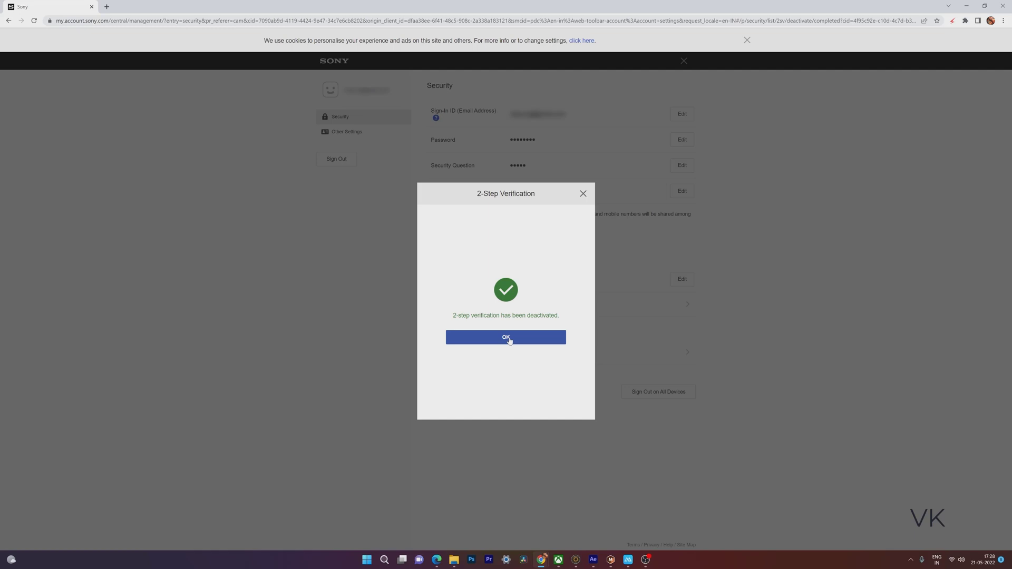
{"action": "left_click", "coordinate": [510, 341]}
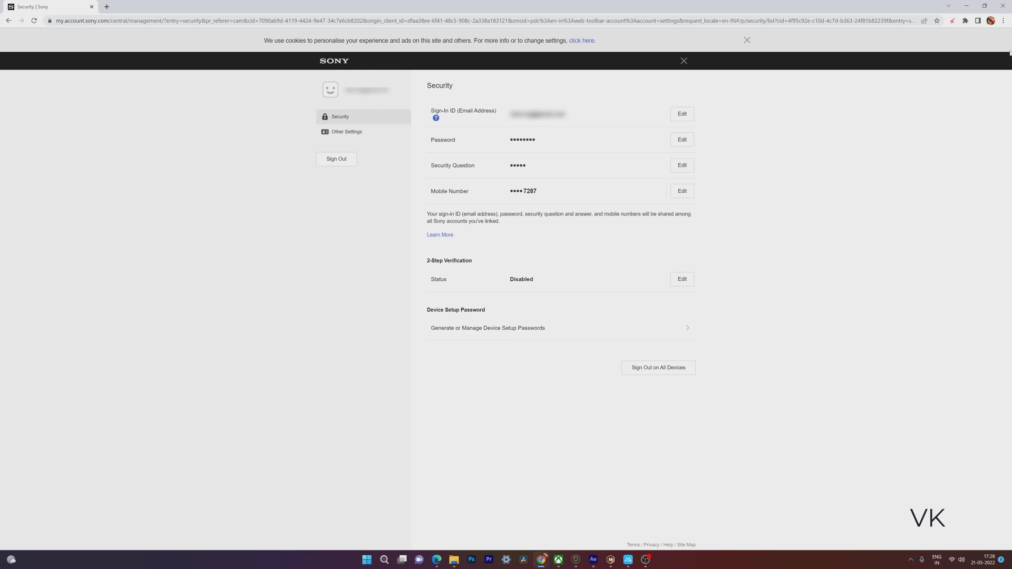
Load the Trinket PSN AccountID script in a new private browser window
{"action": "key", "text": "ctrl+shift+n"}
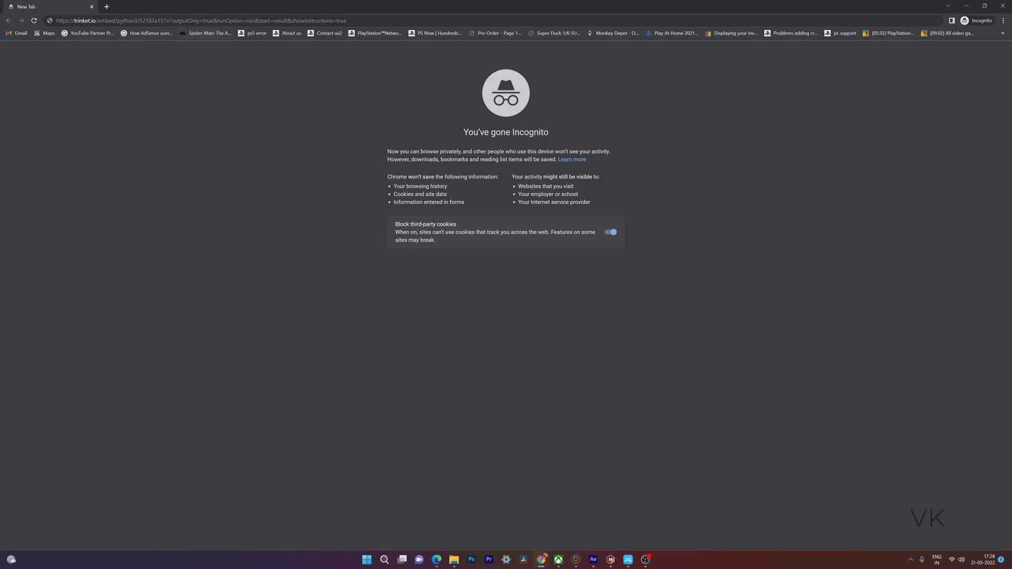
{"action": "type", "text": "https://trinket.io/embed/python3/52183a157e?outputOnly=true&runOption=run&start=result&showInstructions=true"}
{"action": "key", "text": "shift+Home"}
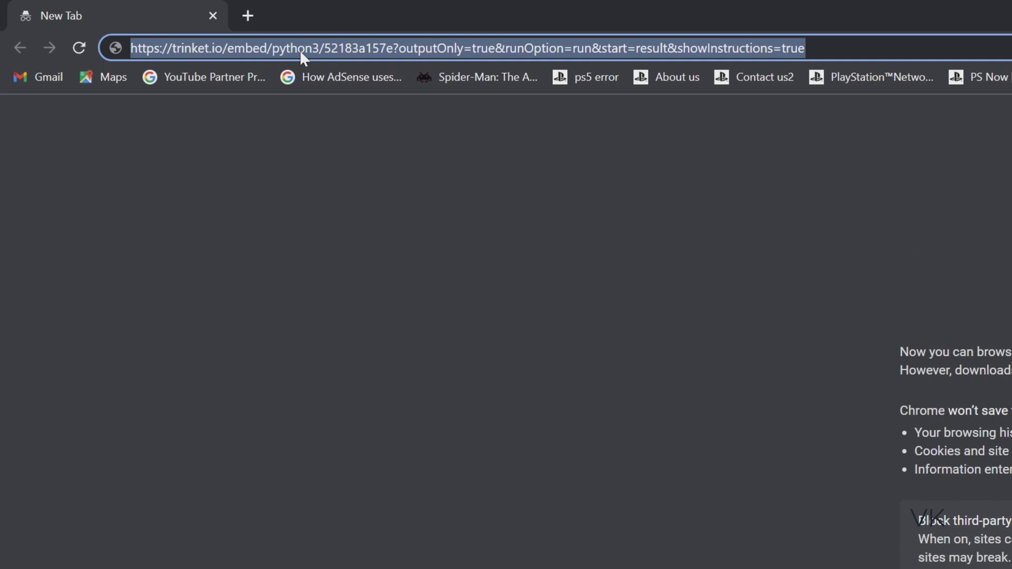
{"action": "key", "text": "End"}
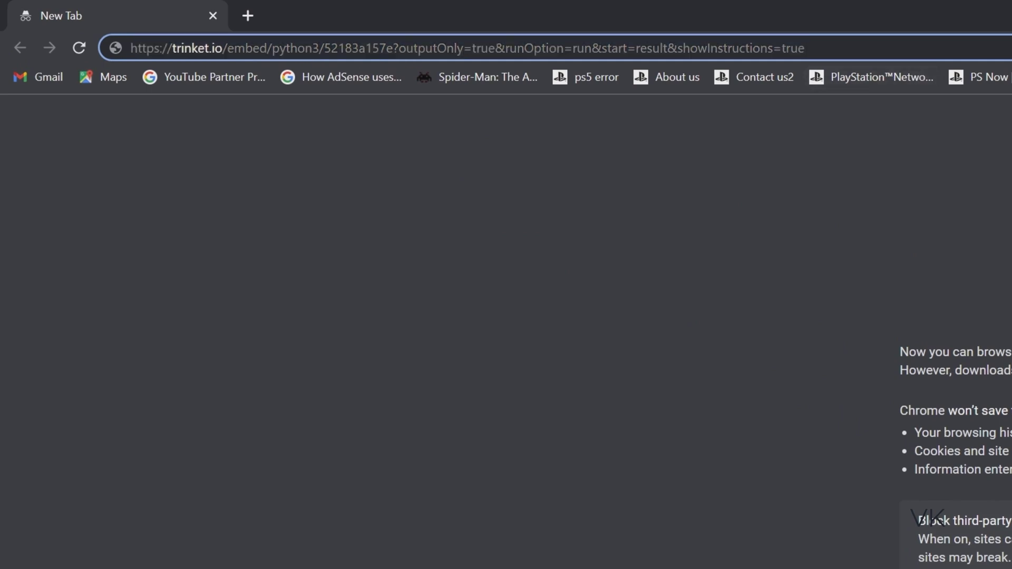
{"action": "key", "text": "Return"}
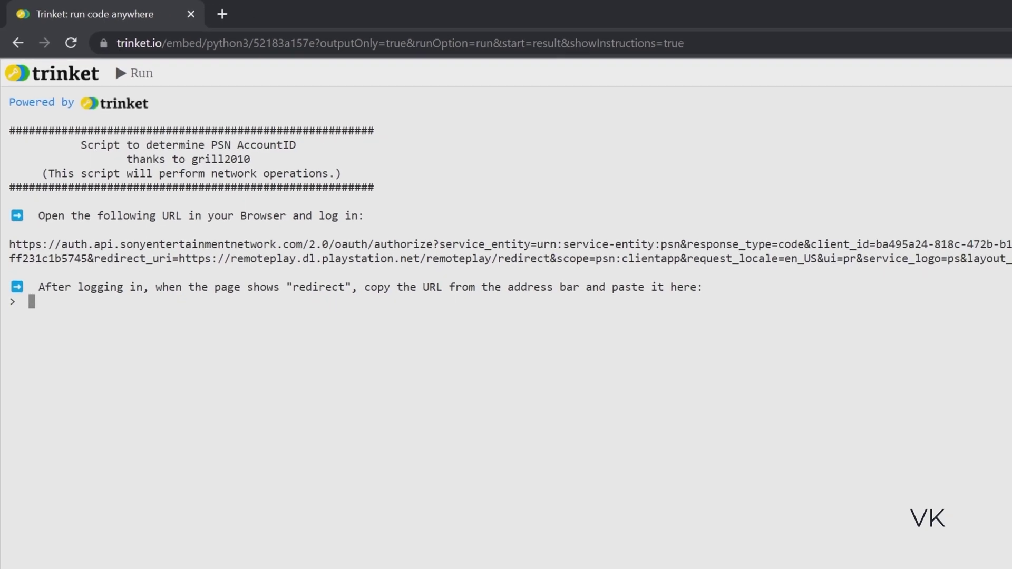
Copy the Sony login URL printed in the script output
{"action": "left_click_drag", "start_coordinate": [38, 216], "coordinate": [353, 215]}
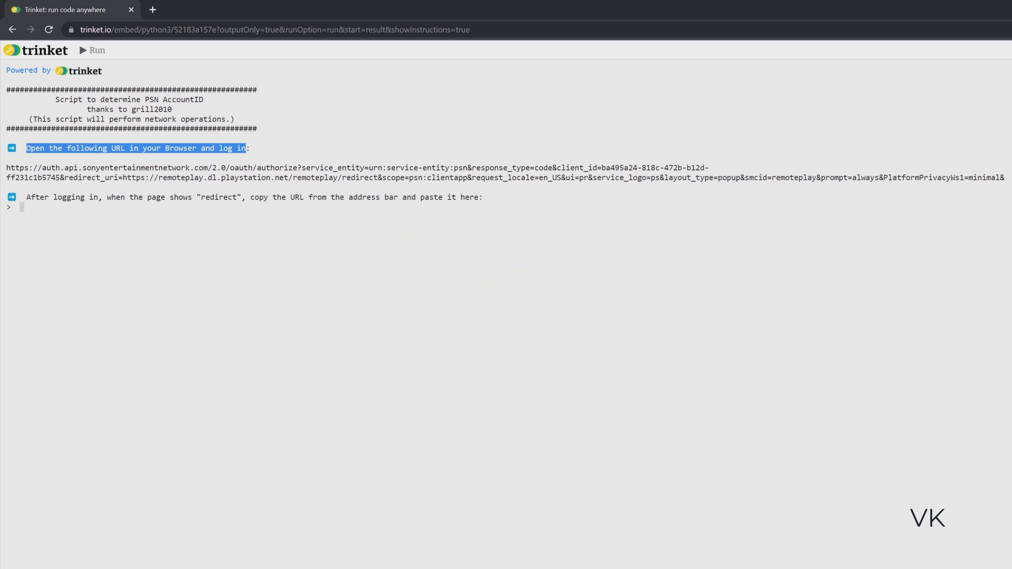
{"action": "left_click_drag", "start_coordinate": [6, 168], "coordinate": [1007, 181]}
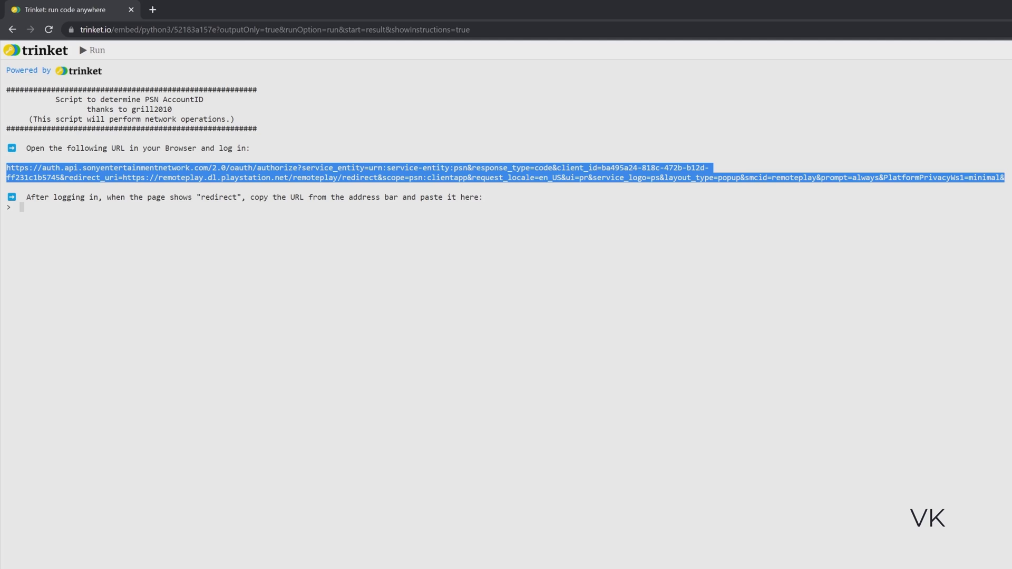
{"action": "right_click", "coordinate": [673, 168]}
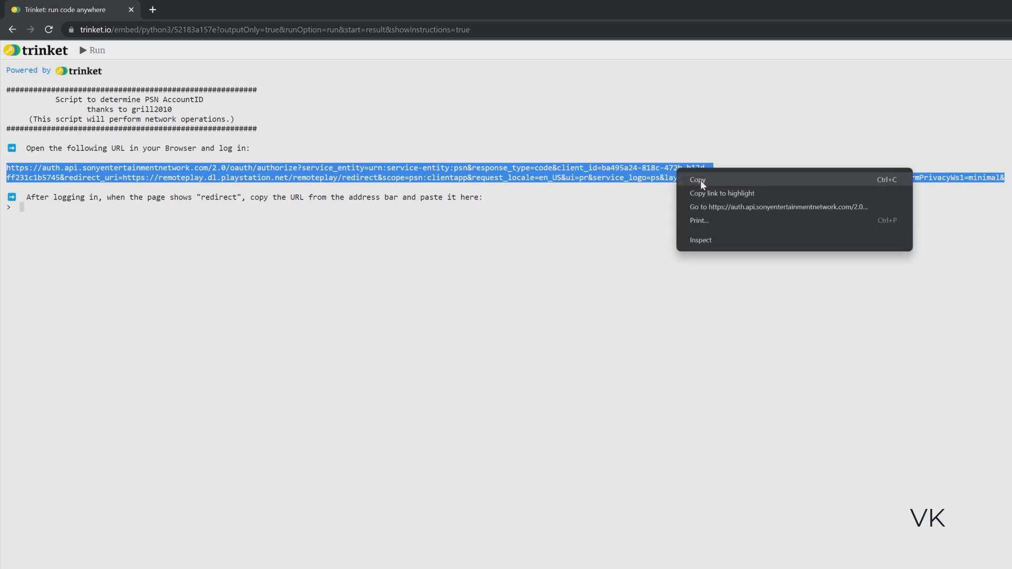
{"action": "left_click", "coordinate": [697, 179]}
Paste the Sony login URL into a new tab and sign in to the Sony account
{"action": "left_click", "coordinate": [152, 10]}
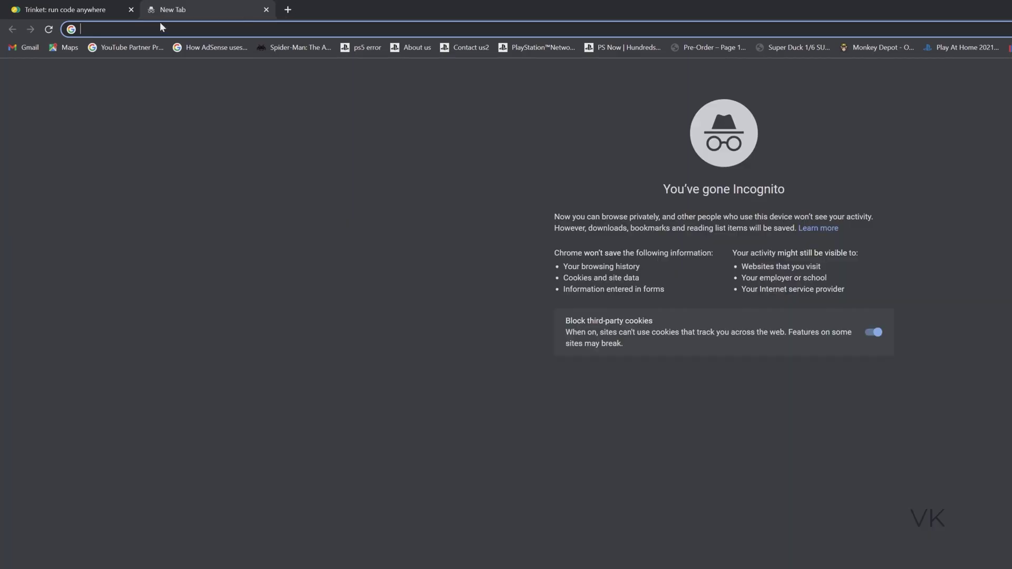
{"action": "right_click", "coordinate": [168, 29]}
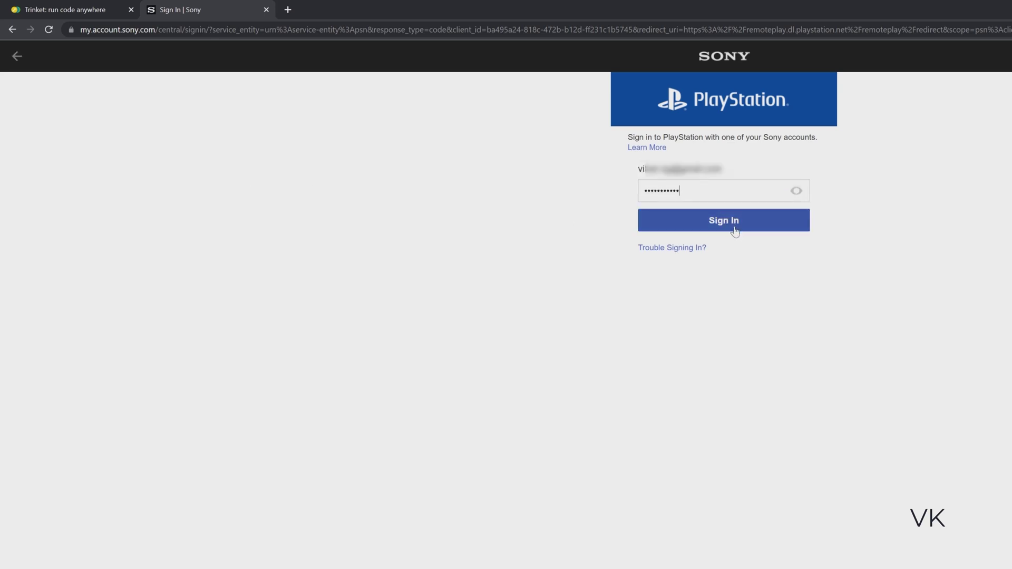
{"action": "left_click", "coordinate": [735, 229]}
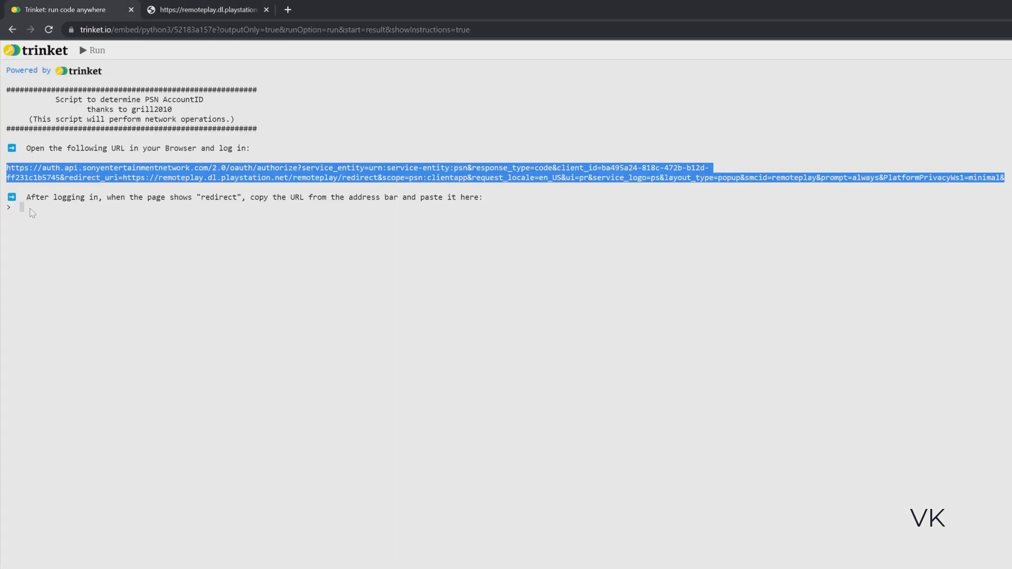
Paste the remoteplay redirect URL at the Trinket script prompt and submit it
{"action": "right_click", "coordinate": [30, 210]}
{"action": "left_click", "coordinate": [293, 228]}
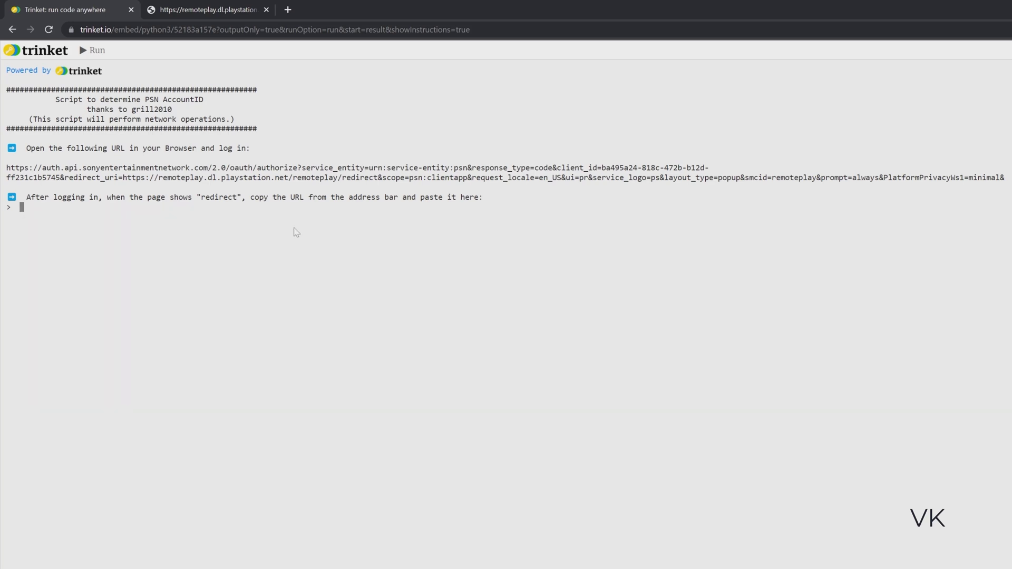
{"action": "key", "text": "ctrl+v"}
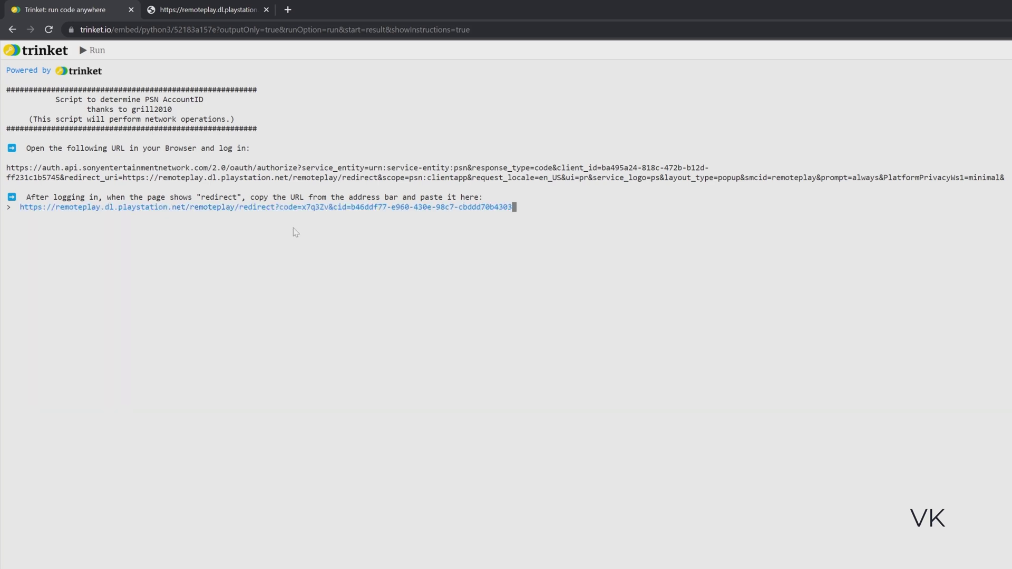
{"action": "key", "text": "Return"}
{"action": "key", "text": "Return"}
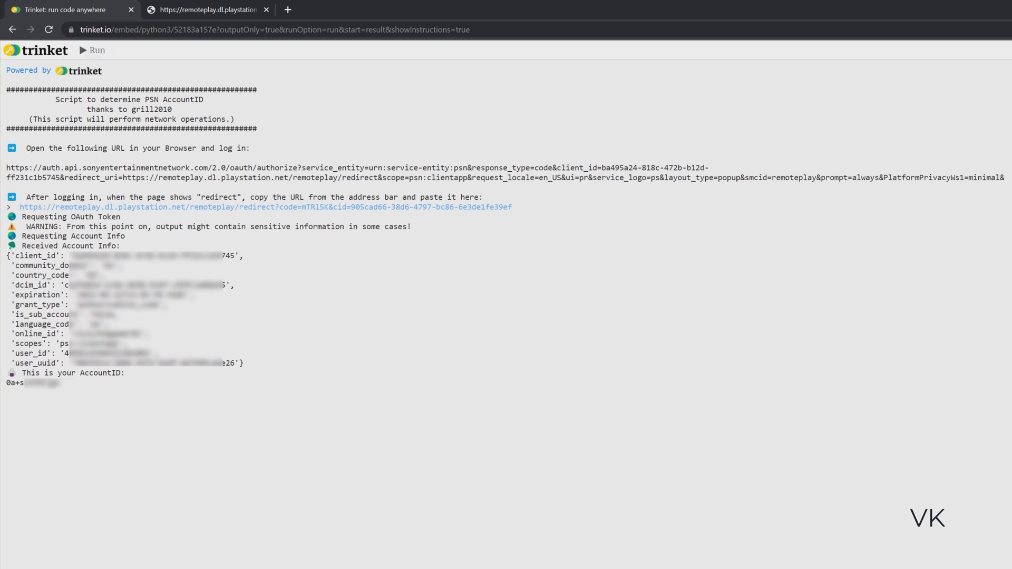
Copy the PSN AccountID value from the script's account info output
{"action": "left_click_drag", "start_coordinate": [15, 334], "coordinate": [116, 373]}
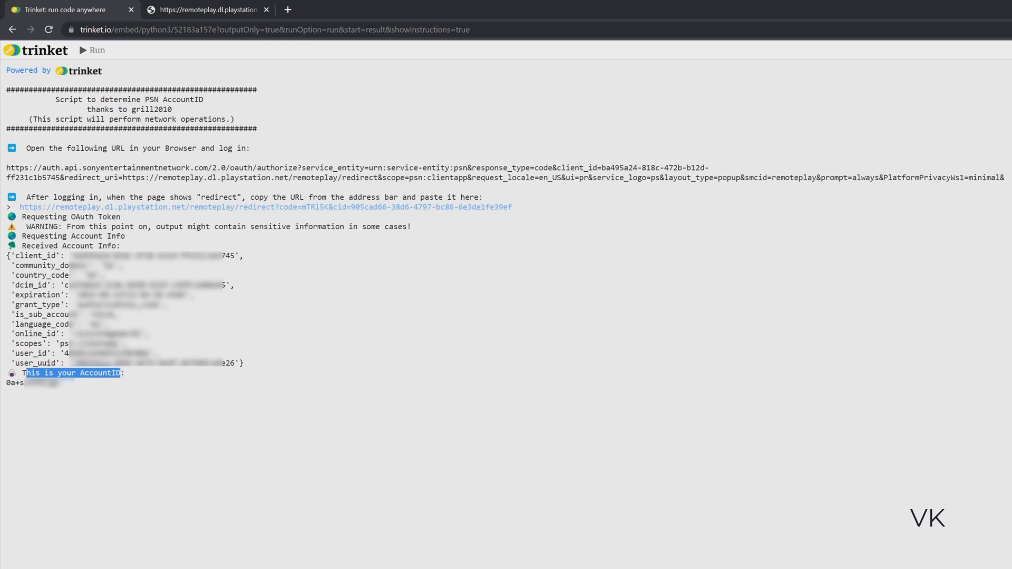
{"action": "left_click_drag", "start_coordinate": [65, 385], "coordinate": [7, 385]}
{"action": "right_click", "coordinate": [38, 381]}
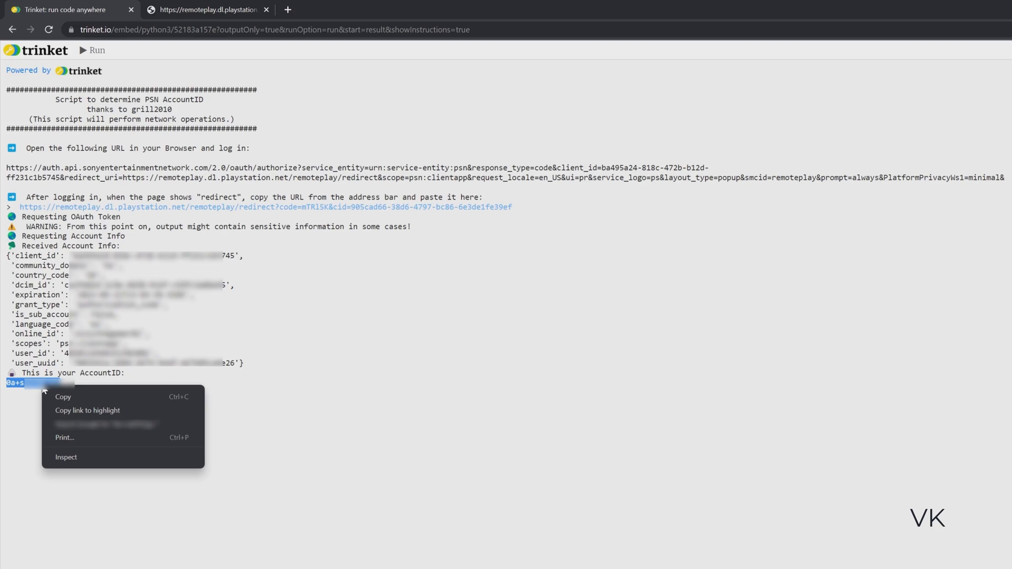
{"action": "left_click", "coordinate": [68, 395]}
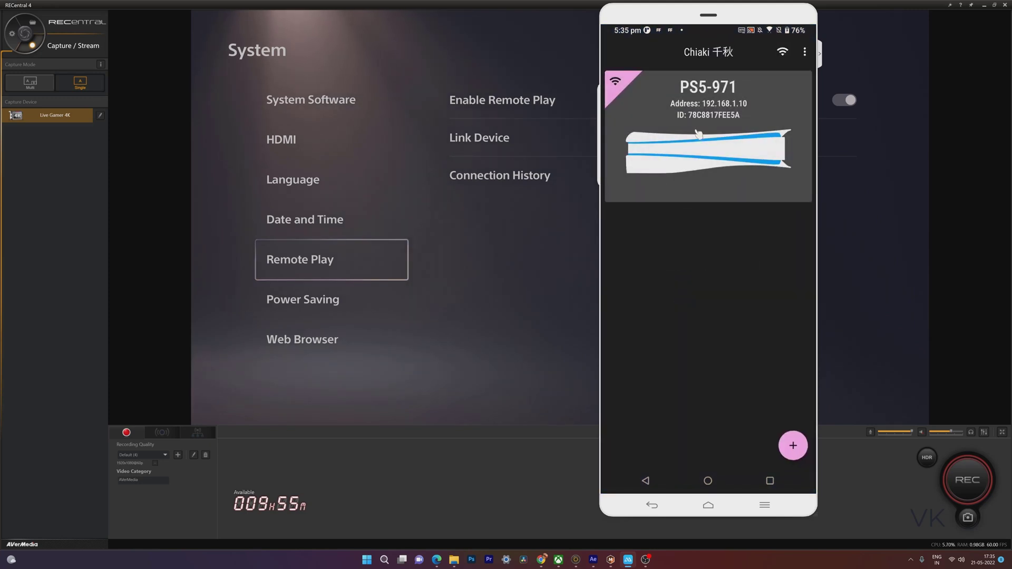
Paste the copied AccountID into PS5-971's PSN Account ID field and scroll to the PIN
{"action": "left_click", "coordinate": [699, 135]}
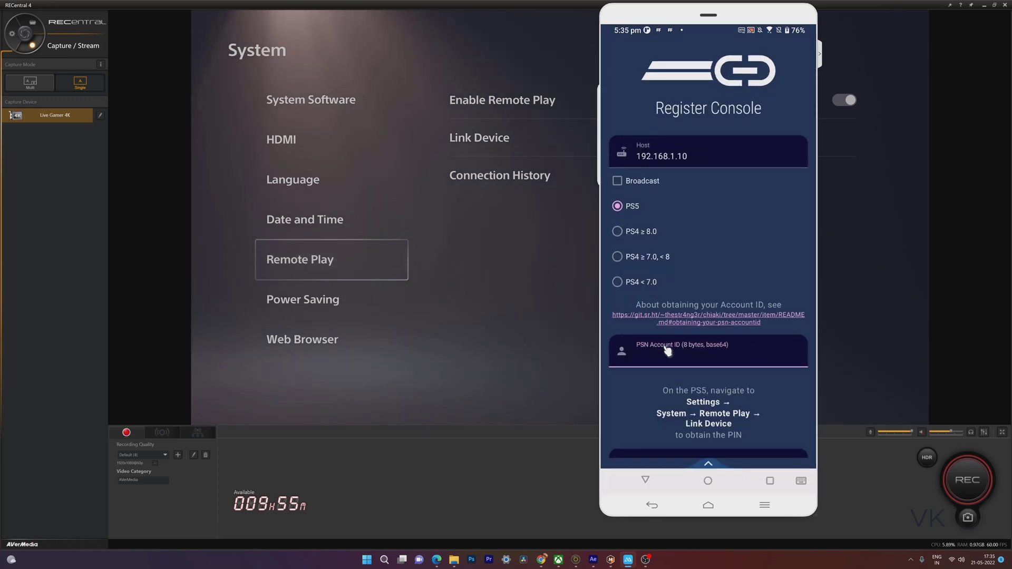
{"action": "key", "text": "ctrl+v"}
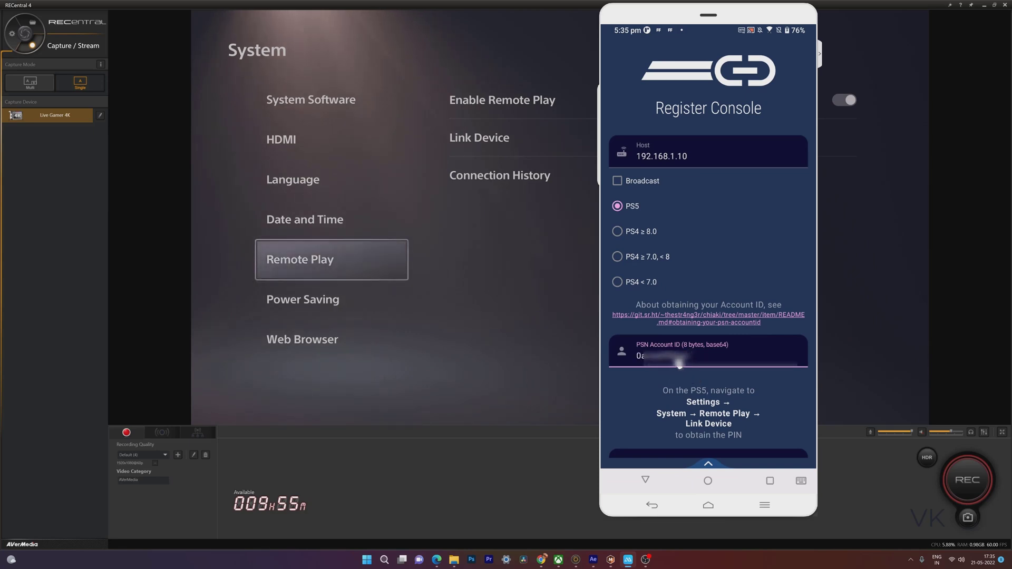
{"action": "scroll", "coordinate": [675, 365], "scroll_direction": "down", "scroll_amount": 3}
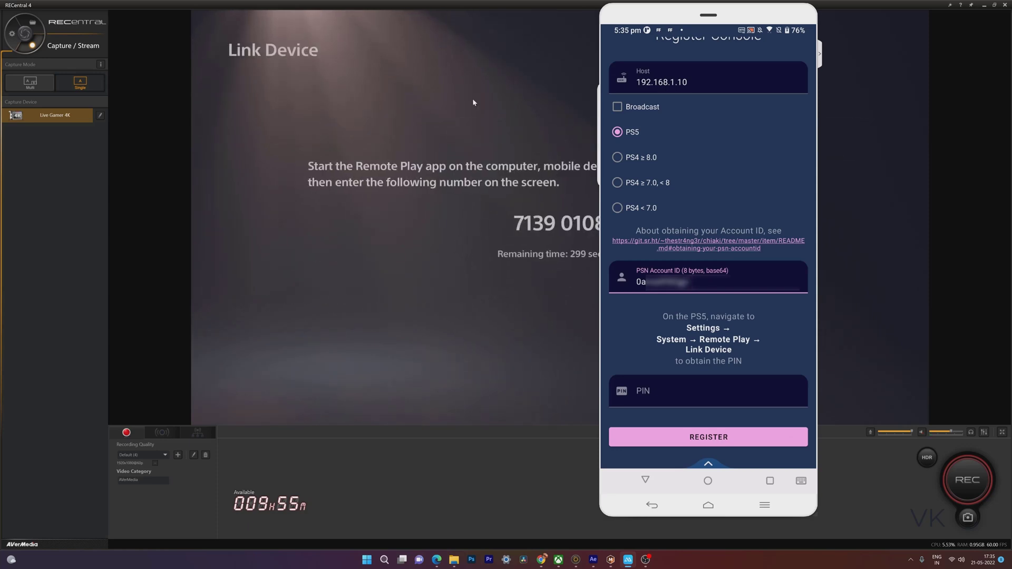
Register PS5-971 with the console's link PIN, then start Remote Play from its card
{"action": "left_click_drag", "start_coordinate": [603, 322], "coordinate": [674, 323]}
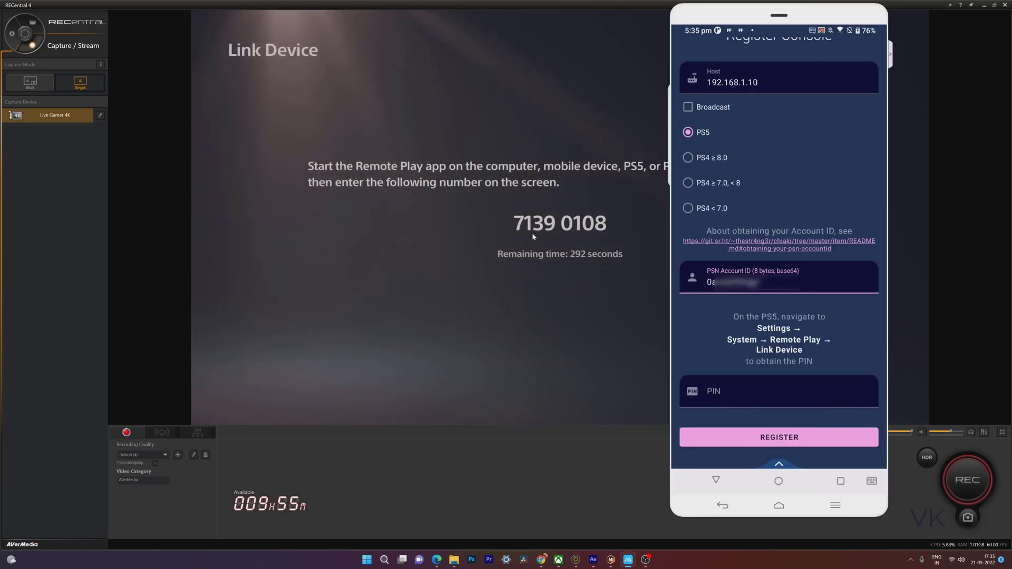
{"action": "left_click", "coordinate": [732, 391]}
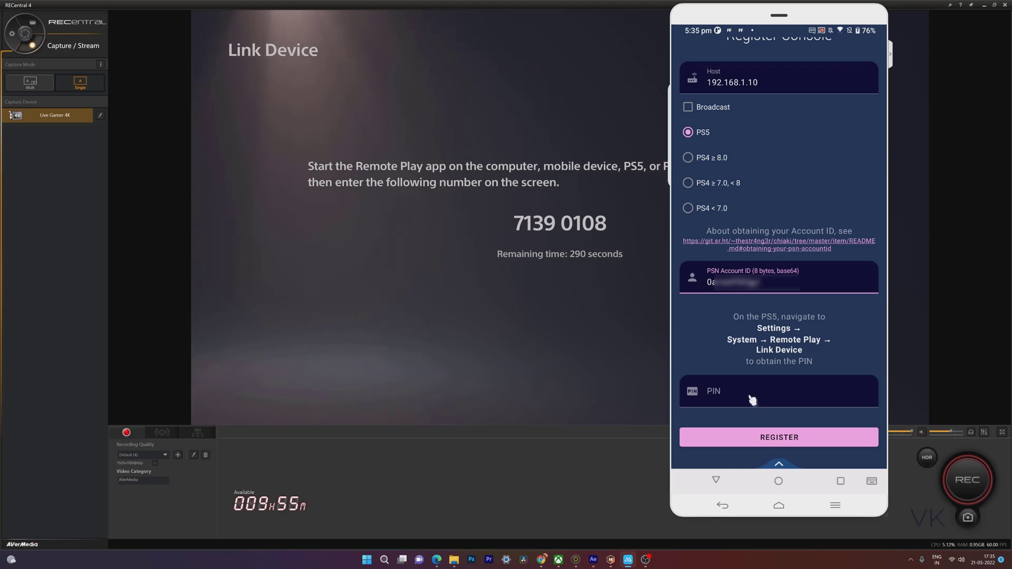
{"action": "left_click", "coordinate": [786, 439]}
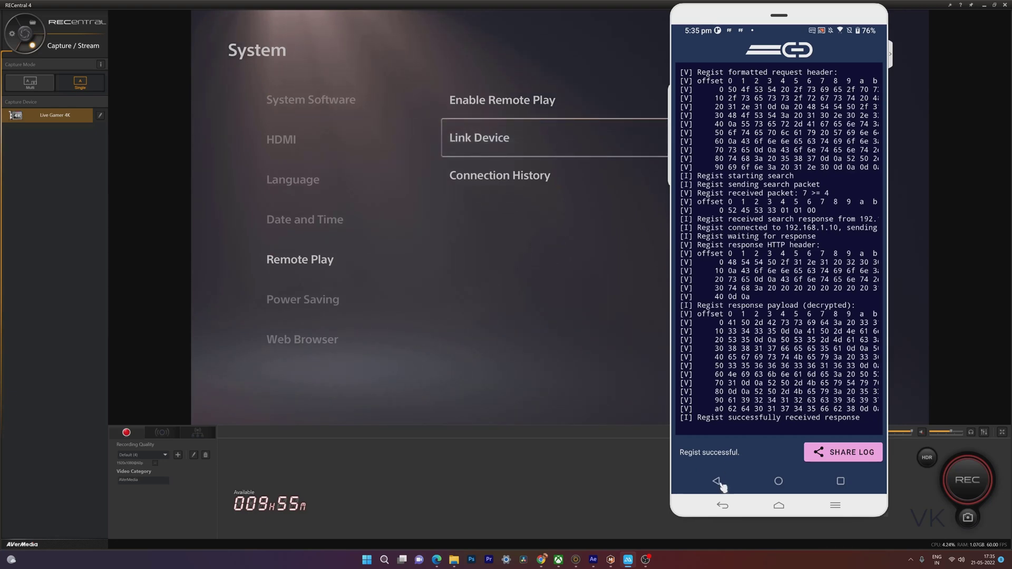
{"action": "left_click", "coordinate": [716, 482]}
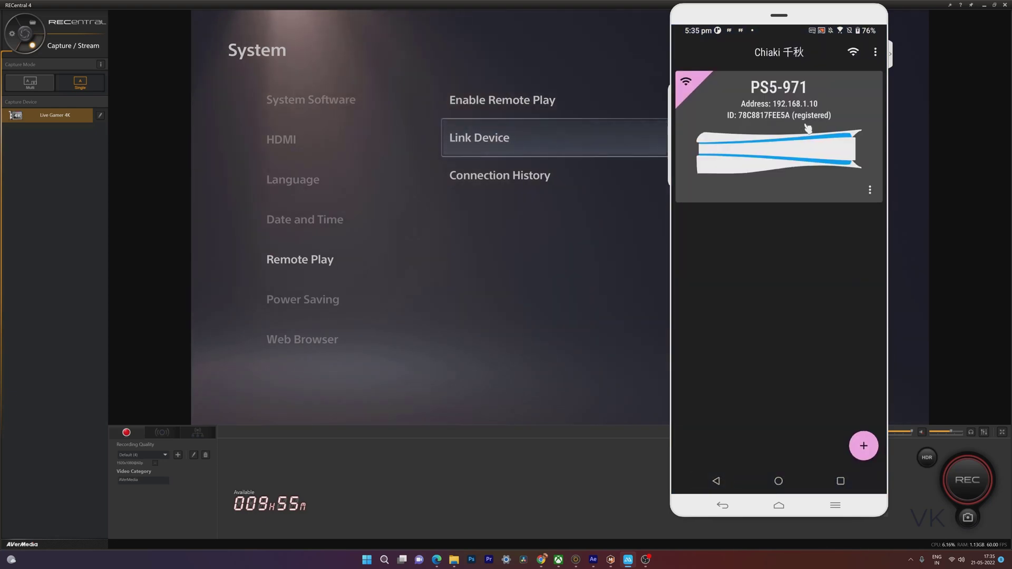
{"action": "left_click", "coordinate": [775, 153]}
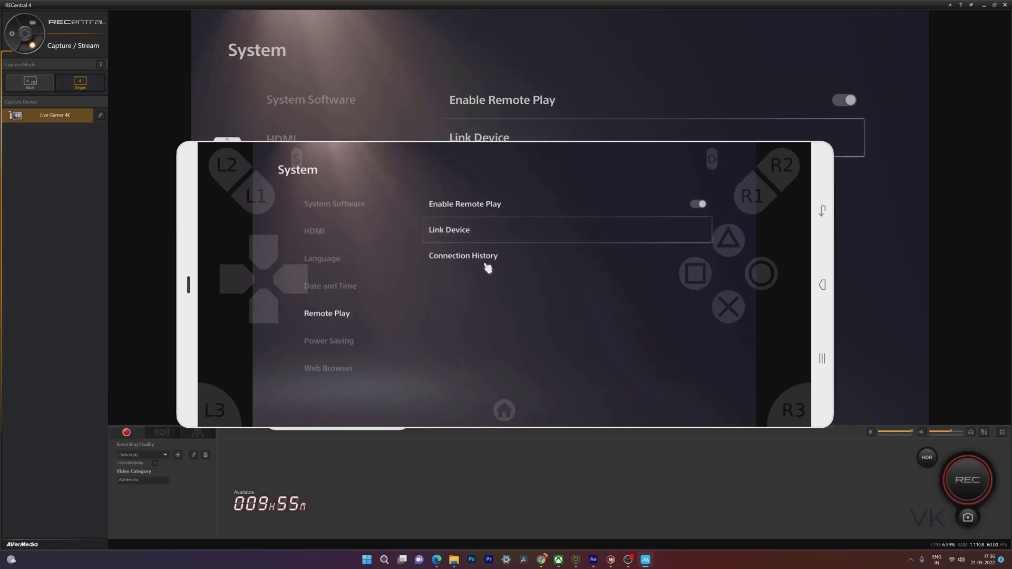
Move PS5 menu focus from Connection History back to Enable Remote Play through the stream
{"action": "left_click", "coordinate": [488, 268]}
{"action": "key", "text": "Up"}
{"action": "key", "text": "Up"}
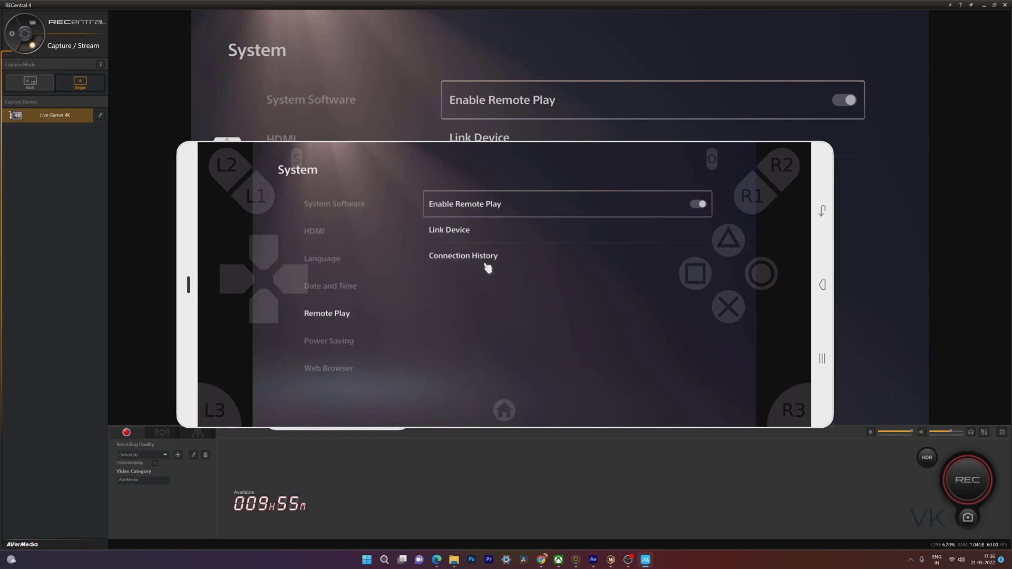
{"action": "key", "text": "Down"}
{"action": "key", "text": "Down"}
{"action": "key", "text": "Up"}
{"action": "key", "text": "Up"}
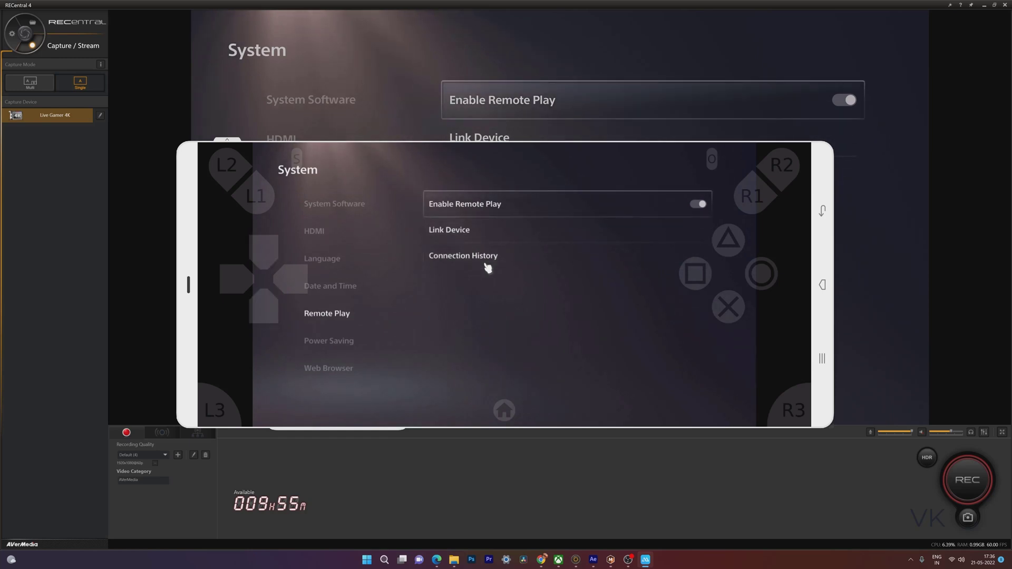